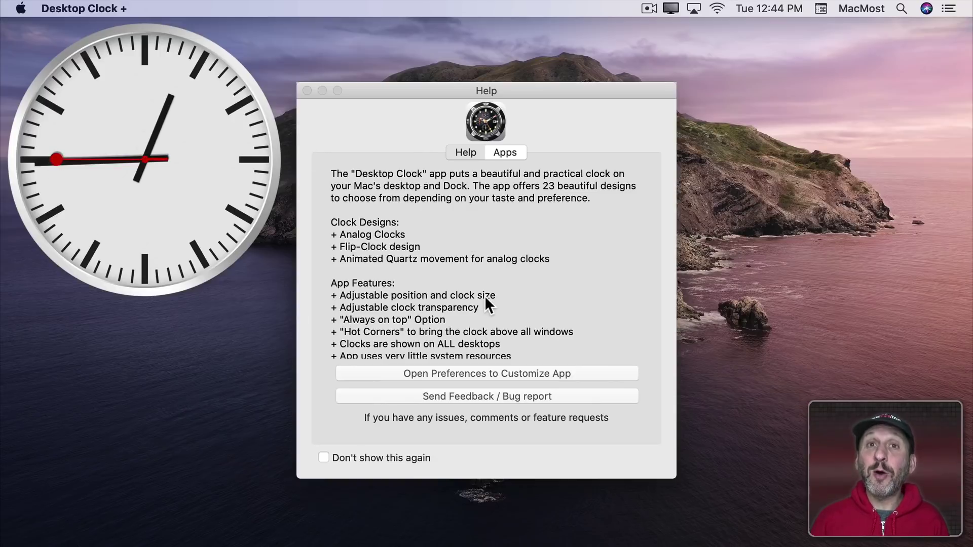
# Open the clock preferences and change the clock style to the Style17 flip clock.
pyautogui.click(498, 374)
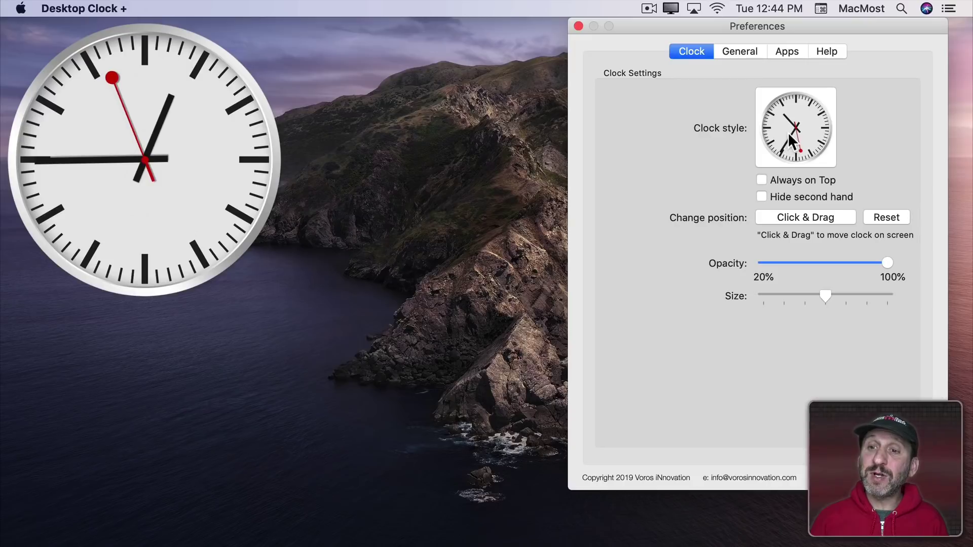
pyautogui.click(788, 133)
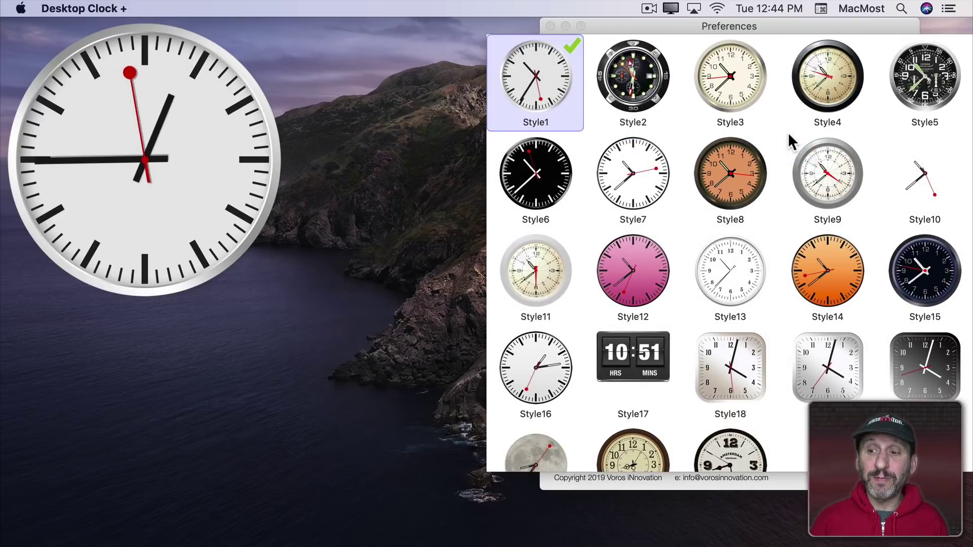
pyautogui.click(637, 352)
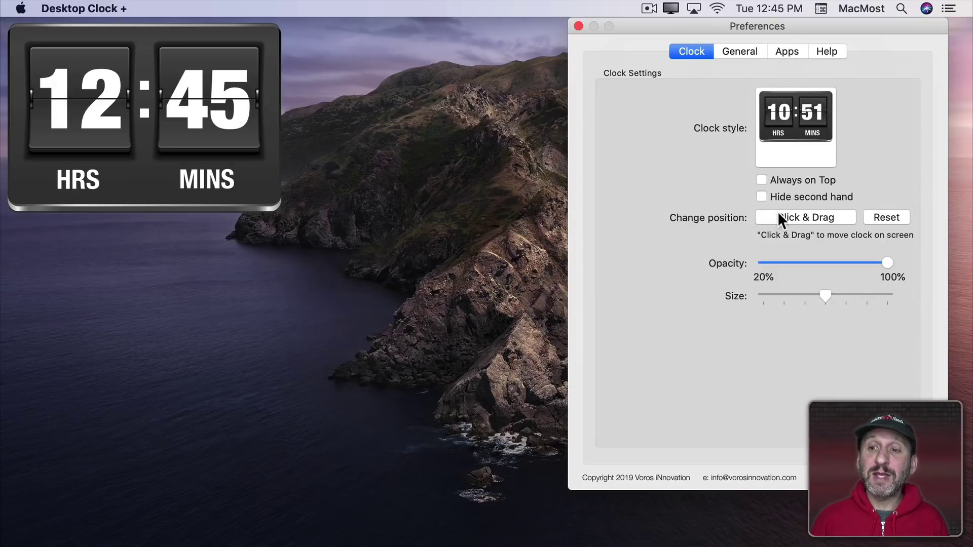
# Try to reposition the flip clock slightly on the desktop.
pyautogui.click(800, 217)
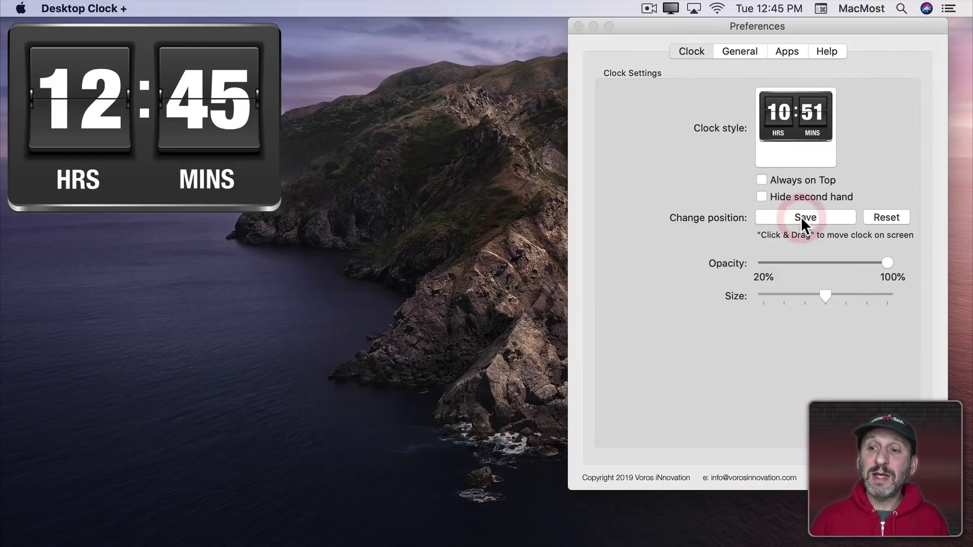
pyautogui.moveTo(47, 51); pyautogui.dragTo(75, 74)
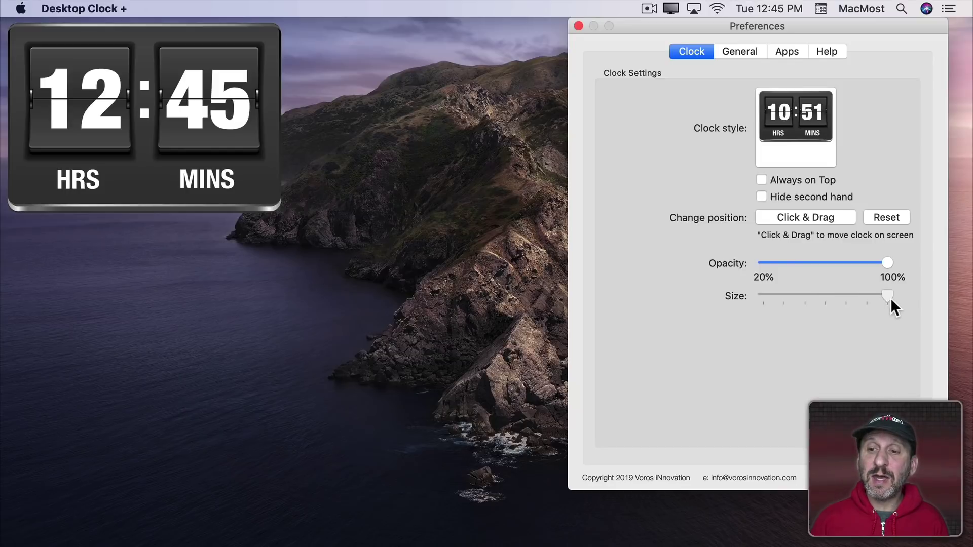
# Set the flip clock's size to the maximum and its opacity to 100%.
pyautogui.moveTo(890, 298); pyautogui.dragTo(890, 297)
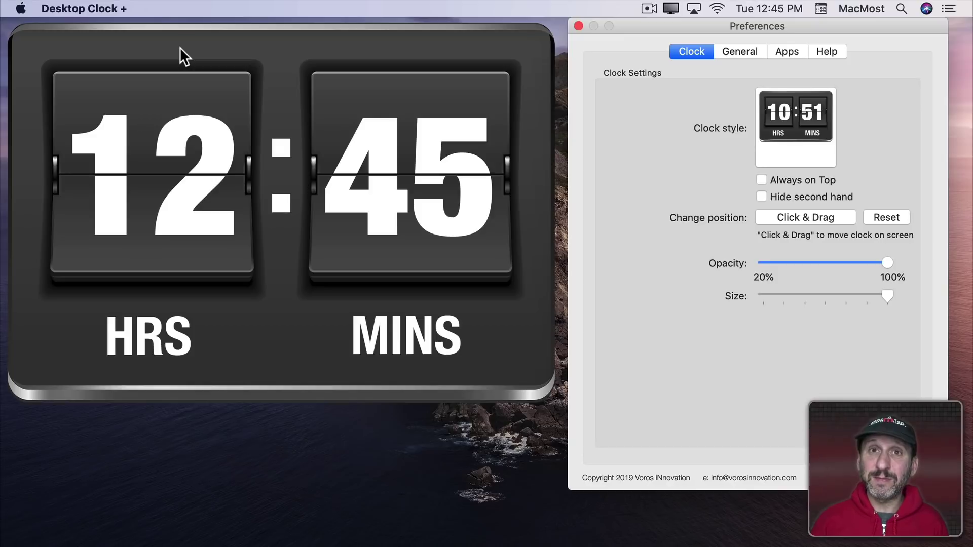
pyautogui.moveTo(806, 267); pyautogui.dragTo(886, 263)
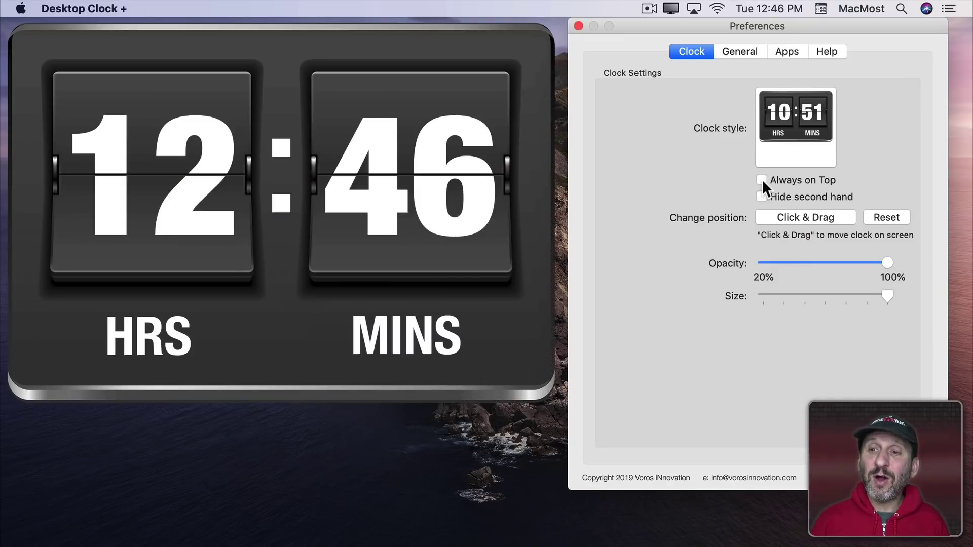
# Keep the clock always on top of other windows and open the general preferences.
pyautogui.click(761, 180)
pyautogui.moveTo(668, 28)
pyautogui.mouseDown()
pyautogui.moveTo(601, 40)
pyautogui.moveTo(419, 40)
pyautogui.moveTo(712, 28)
pyautogui.moveTo(677, 29)
pyautogui.mouseUp()
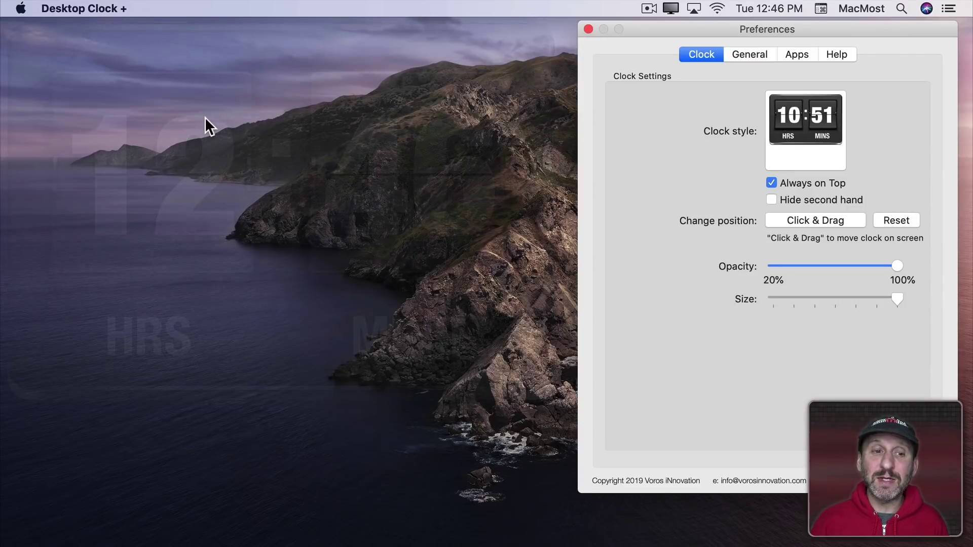
pyautogui.click(746, 55)
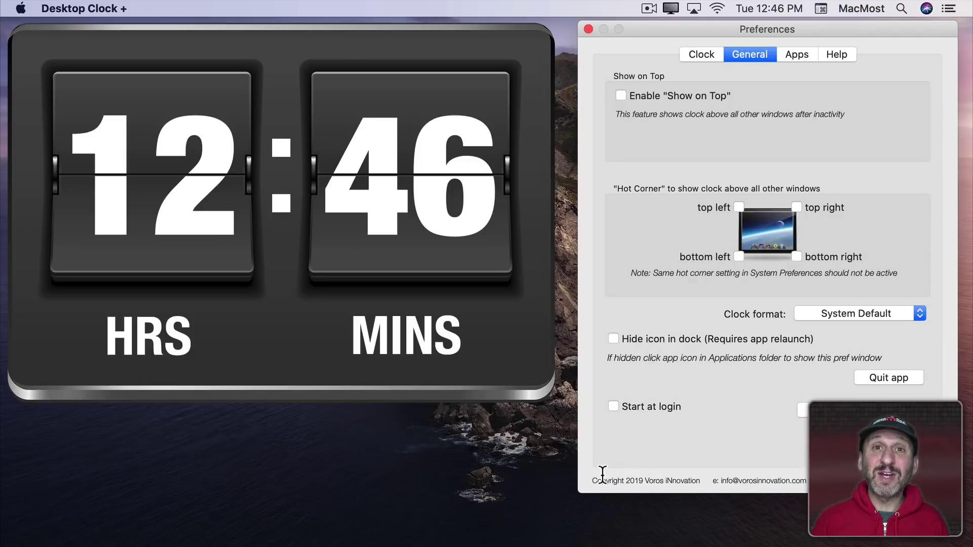
pyautogui.click(76, 9)
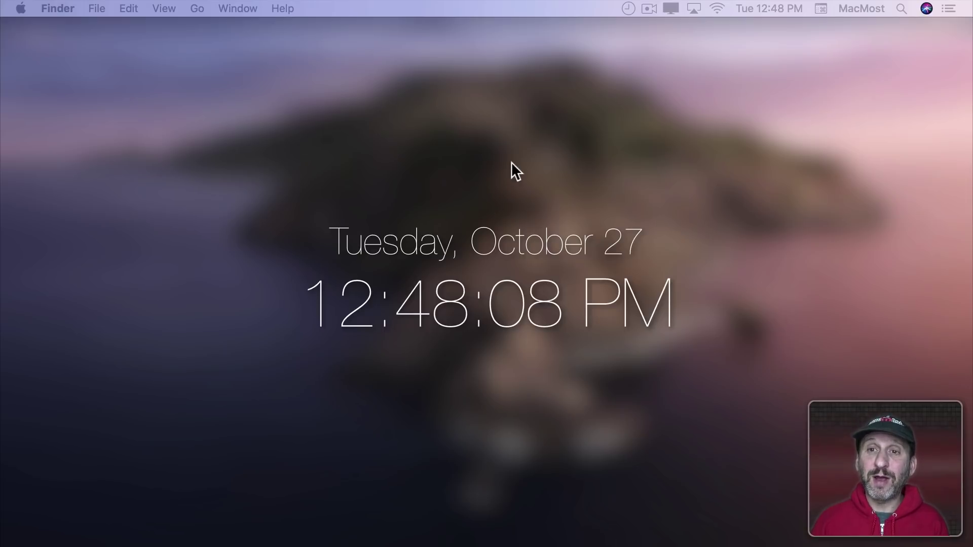
# Reduce the background blur behind the ClockDesk clock to the minimum.
pyautogui.click(628, 7)
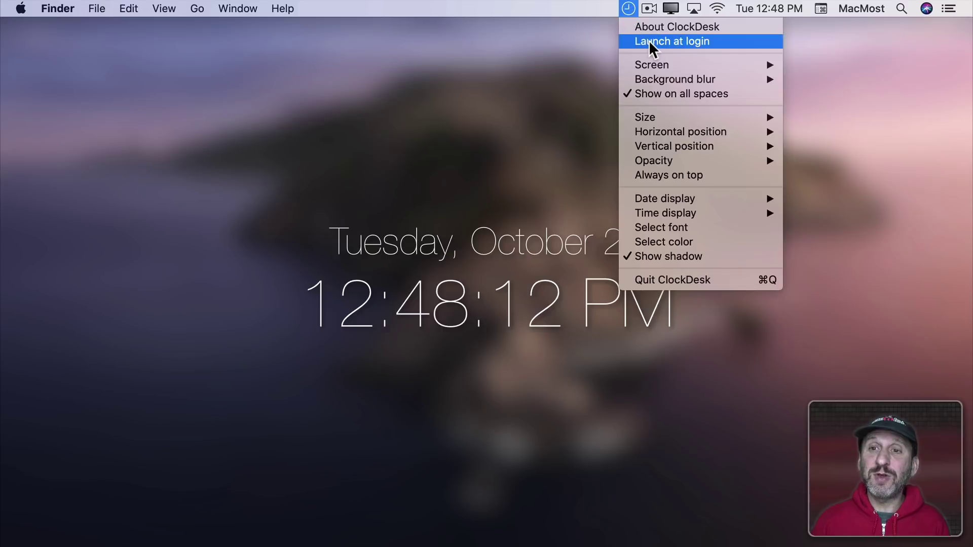
pyautogui.moveTo(658, 81)
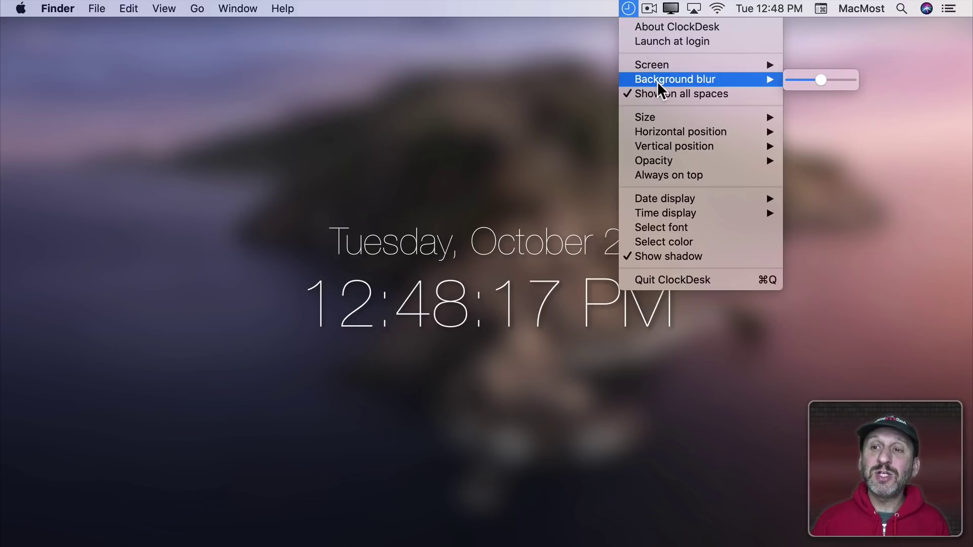
pyautogui.moveTo(819, 78); pyautogui.dragTo(787, 80)
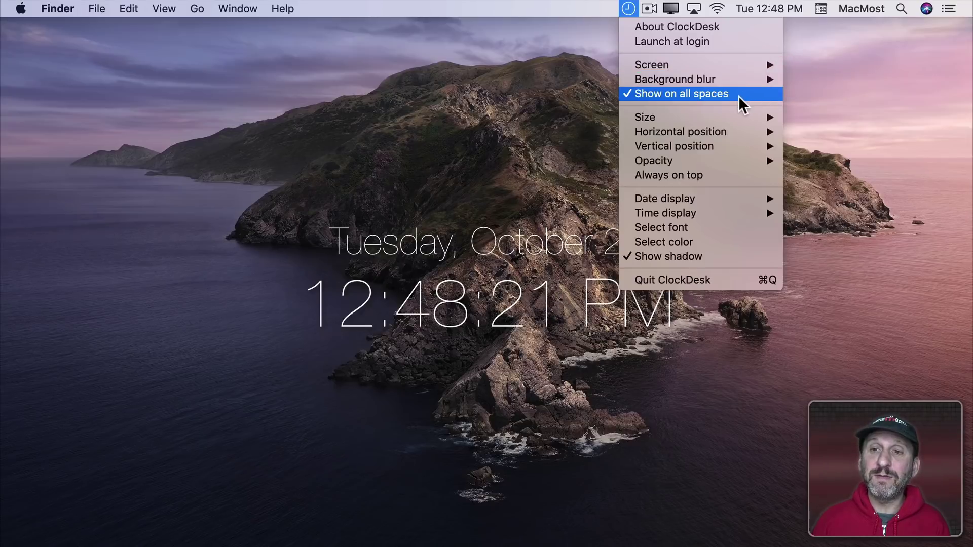
# Enlarge the ClockDesk date and time display and adjust its vertical position on the desktop.
pyautogui.moveTo(768, 117)
pyautogui.moveTo(813, 115)
pyautogui.mouseDown()
pyautogui.moveTo(838, 115)
pyautogui.moveTo(820, 116)
pyautogui.moveTo(831, 126)
pyautogui.moveTo(804, 127)
pyautogui.moveTo(819, 129)
pyautogui.mouseUp()
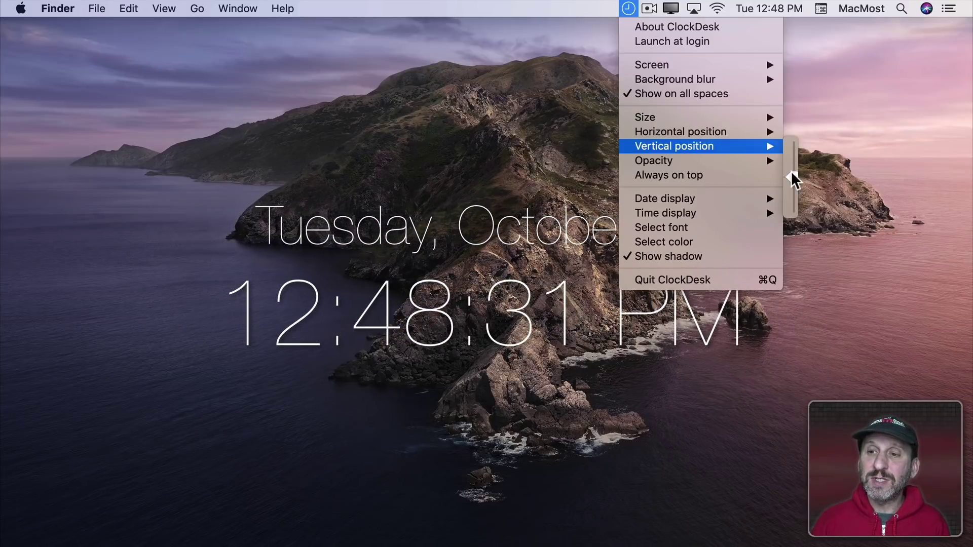
pyautogui.moveTo(790, 172); pyautogui.dragTo(817, 160)
# Set the ClockDesk clock to always on top and try it by moving a TextEdit window behind it.
pyautogui.moveTo(767, 160)
pyautogui.click(722, 174)
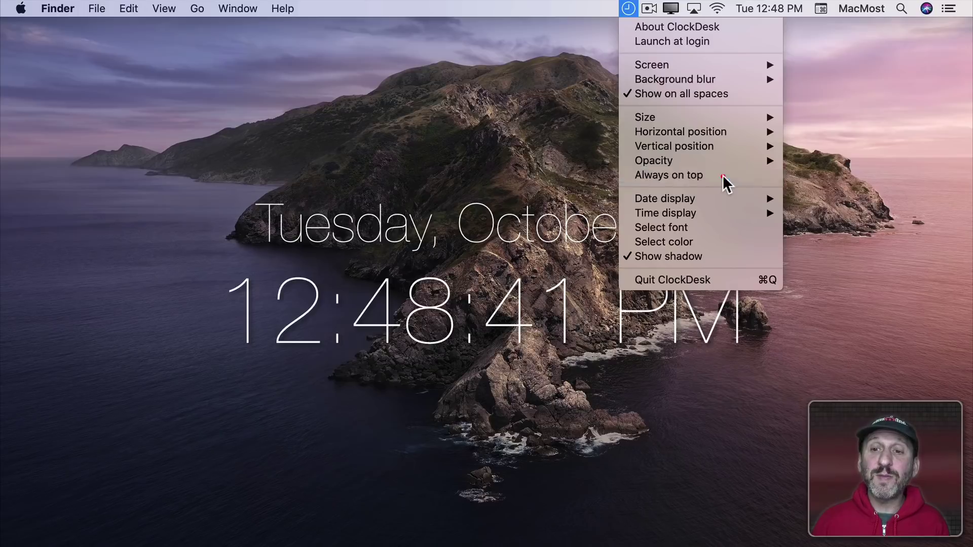
pyautogui.moveTo(428, 544)
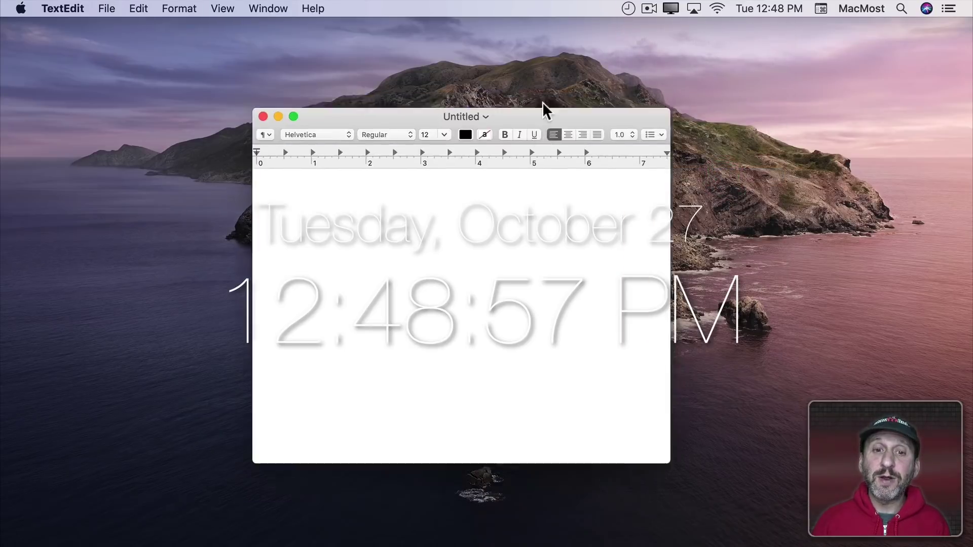
pyautogui.moveTo(542, 102); pyautogui.dragTo(402, 44)
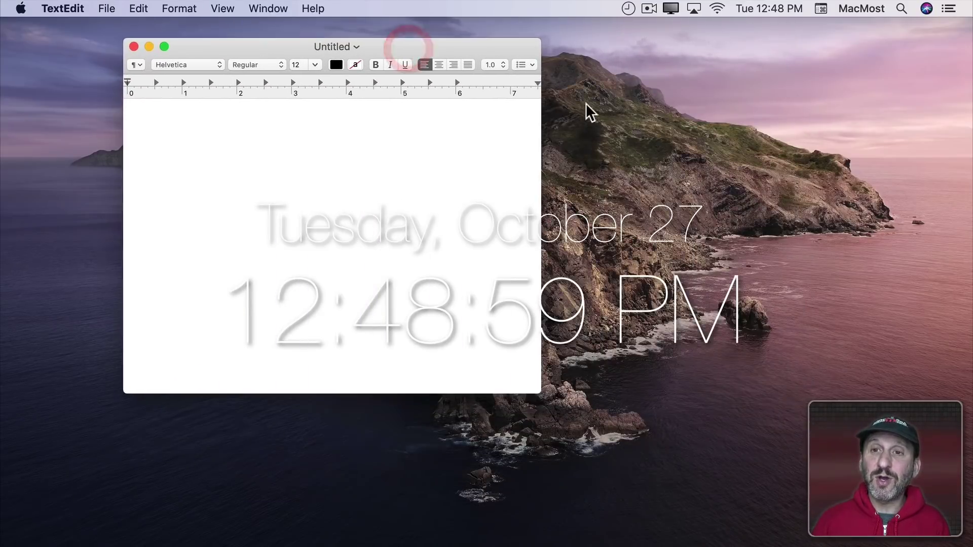
# Review the ClockDesk date and time display options and change the clock font to Futura Medium.
pyautogui.click(627, 9)
pyautogui.moveTo(682, 198)
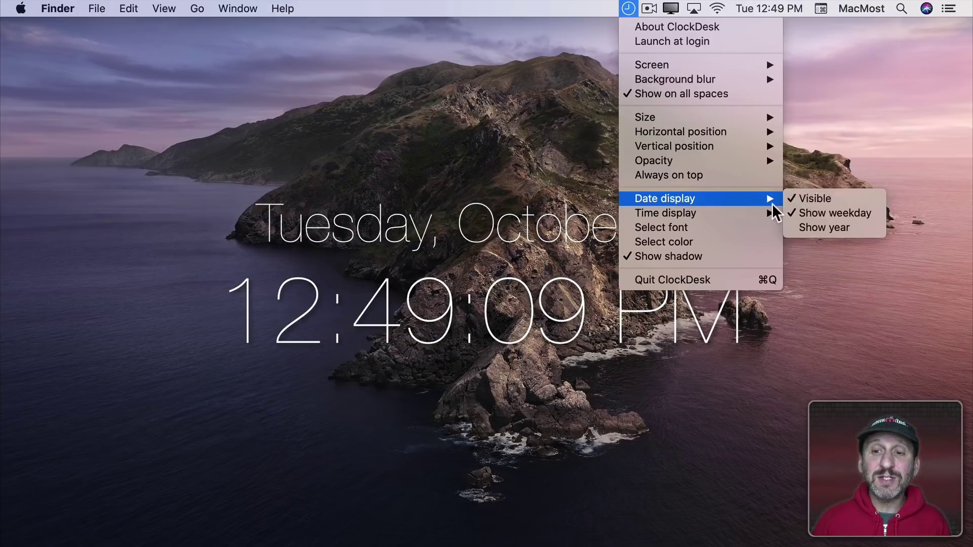
pyautogui.moveTo(754, 212)
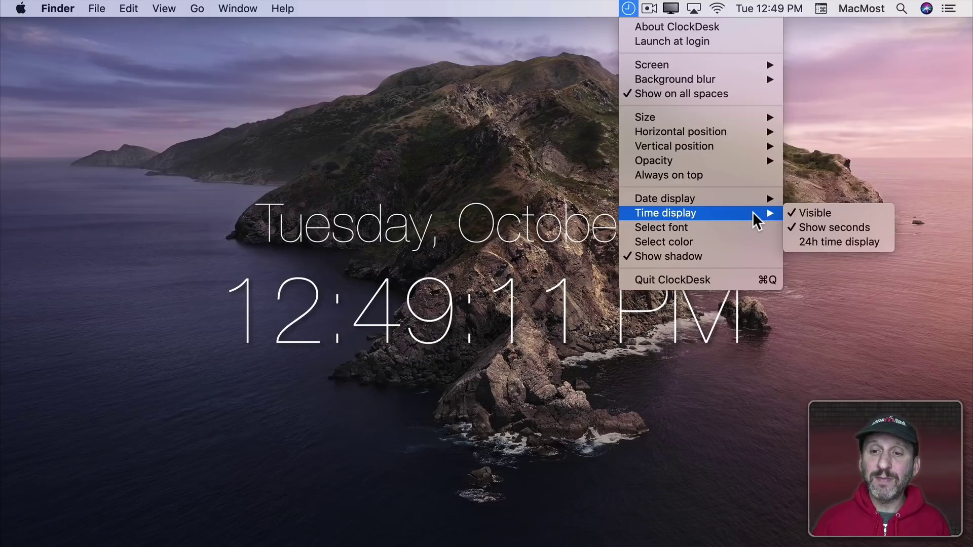
pyautogui.click(673, 228)
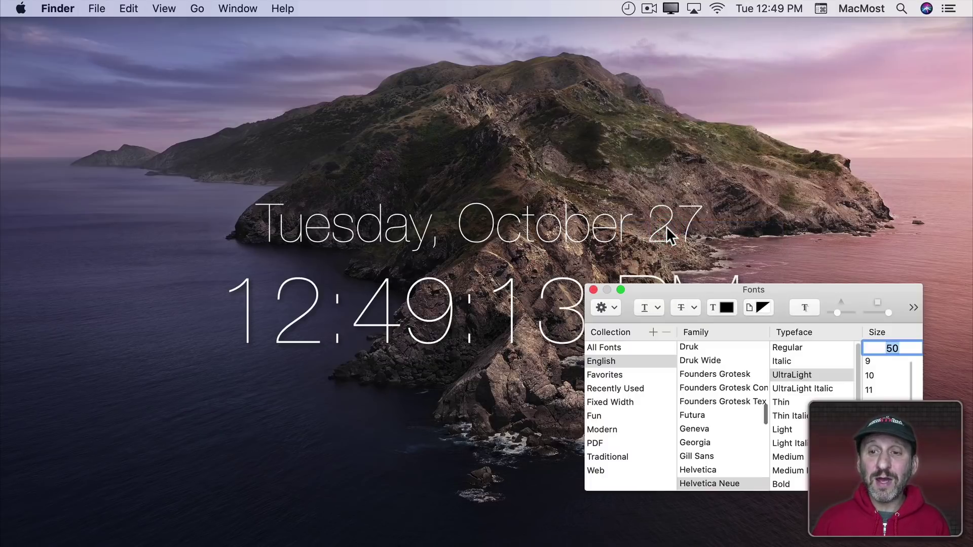
pyautogui.moveTo(679, 289); pyautogui.dragTo(115, 26)
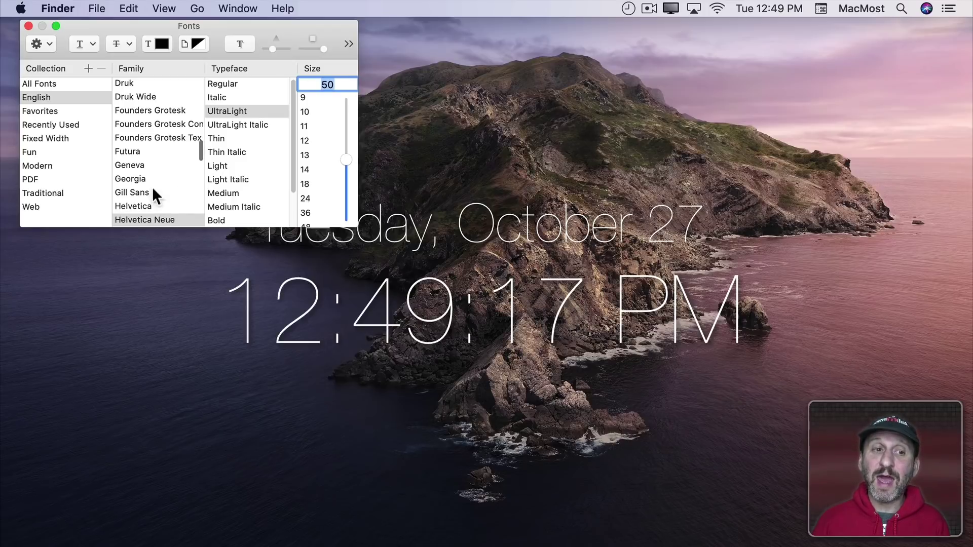
pyautogui.click(136, 152)
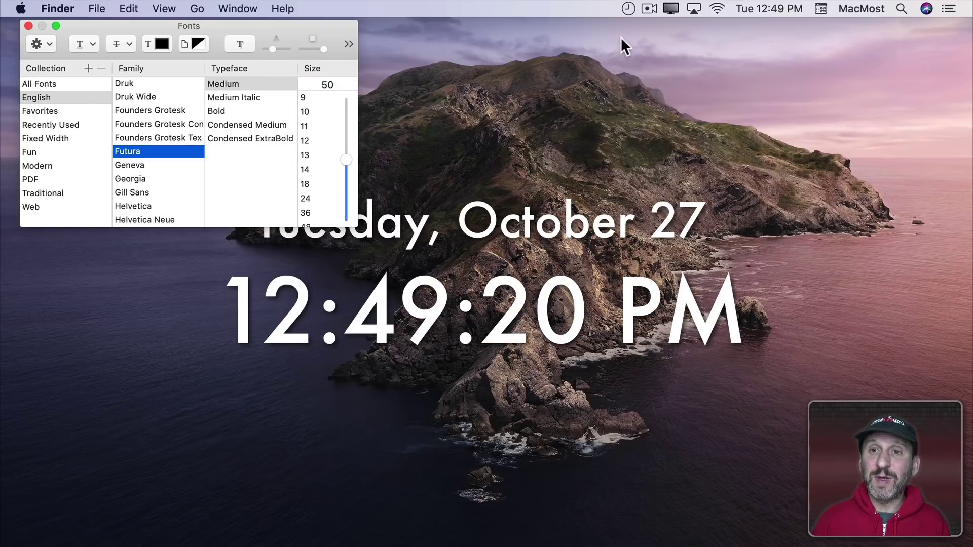
# Change the ClockDesk text color to violet-blue and turn off its shadow.
pyautogui.click(628, 8)
pyautogui.click(647, 238)
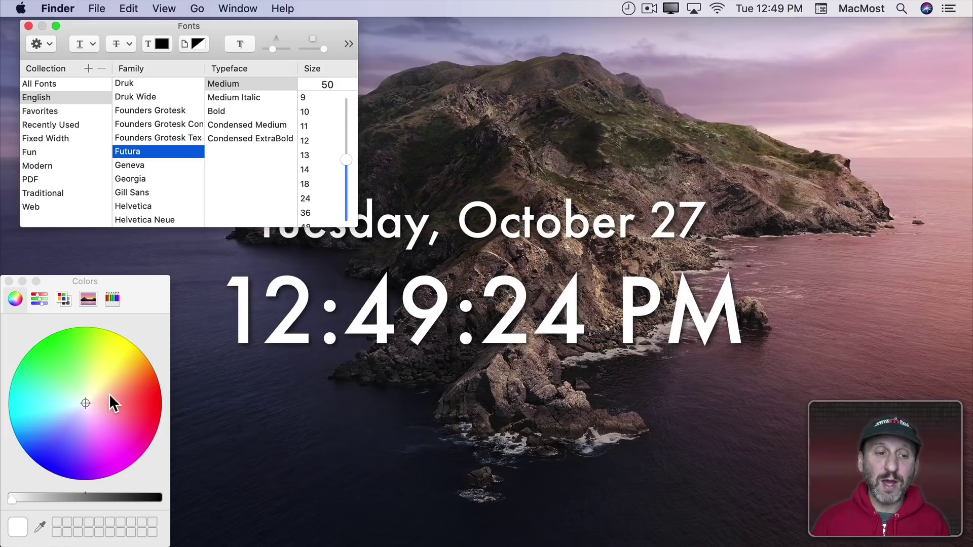
pyautogui.moveTo(110, 394); pyautogui.dragTo(61, 462)
pyautogui.click(628, 9)
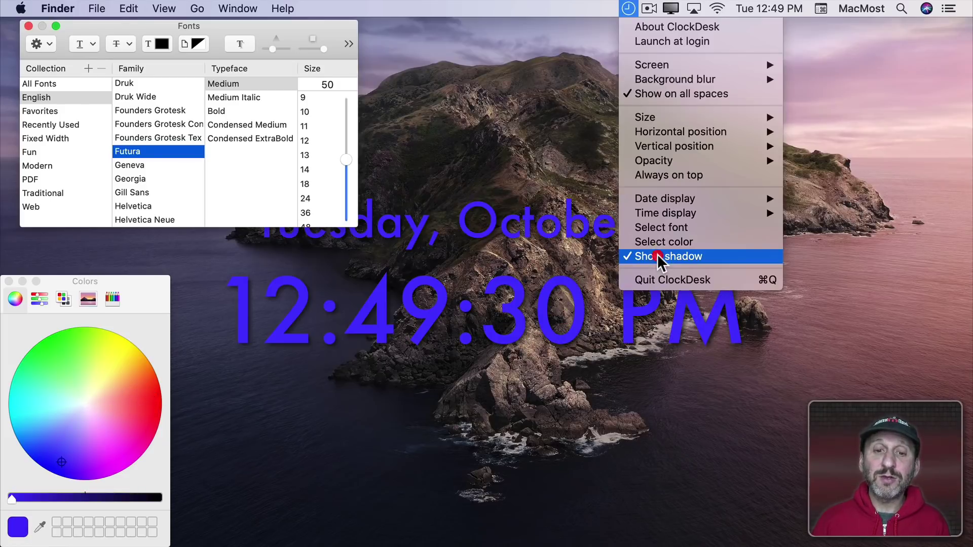
pyautogui.click(657, 256)
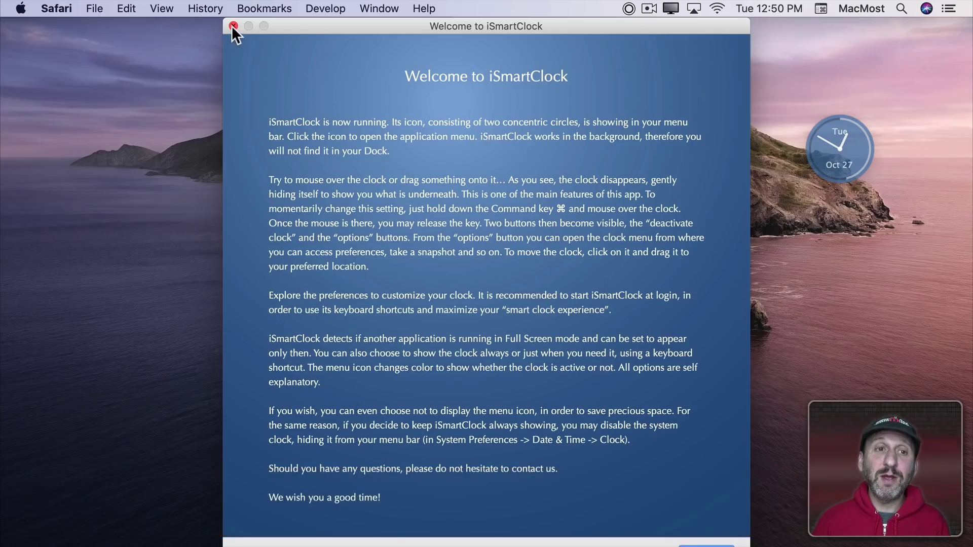
# Close the iSmartClock welcome window, move a TextEdit window under the clock to test the overlap, and quit TextEdit.
pyautogui.click(231, 27)
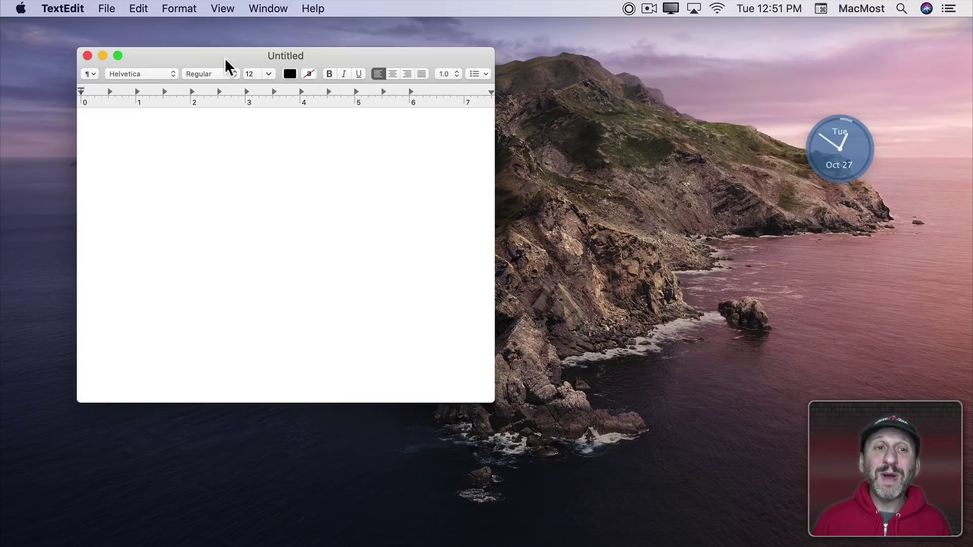
pyautogui.moveTo(225, 65); pyautogui.dragTo(657, 62)
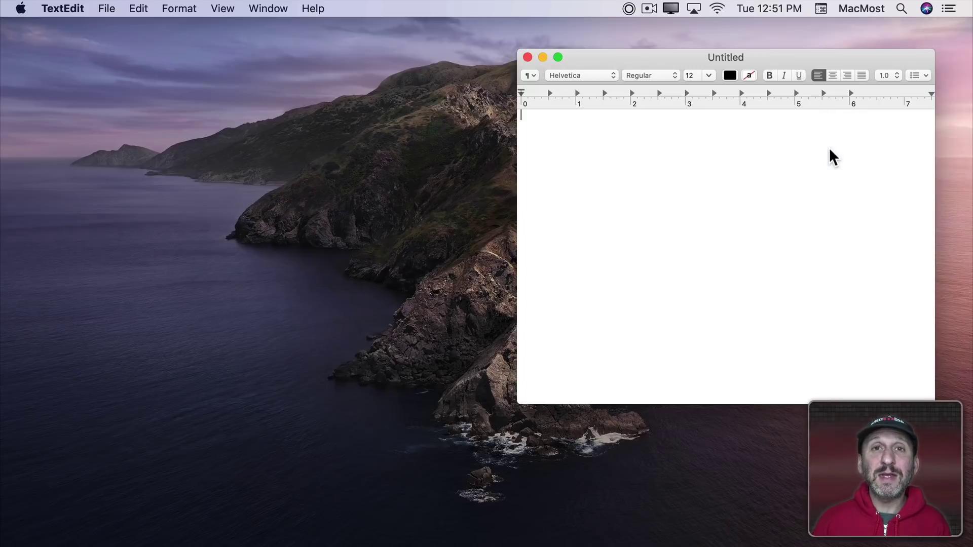
pyautogui.press('super+q')
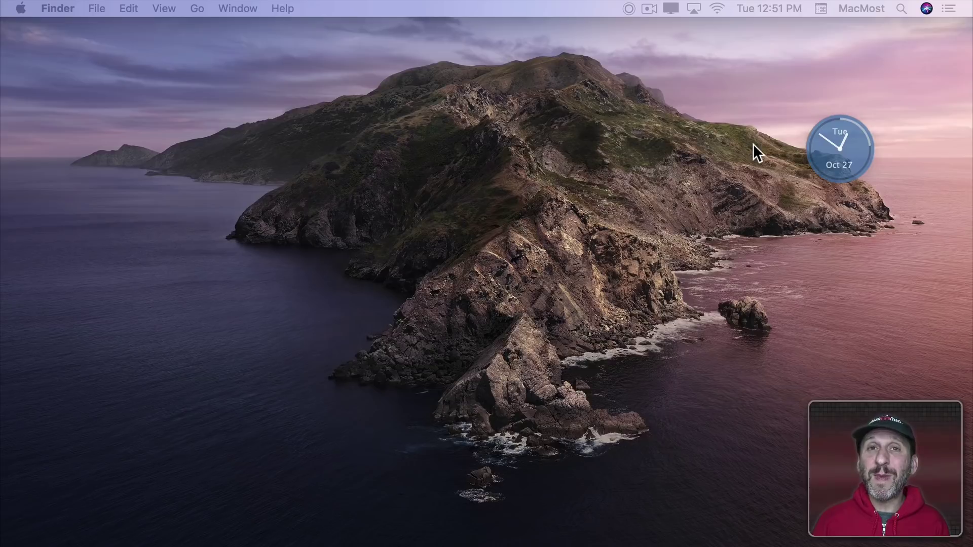
# Move the iSmartClock clock onto the upper middle slope of the wallpaper island and open its preferences.
pyautogui.press('super')
pyautogui.moveTo(841, 145)
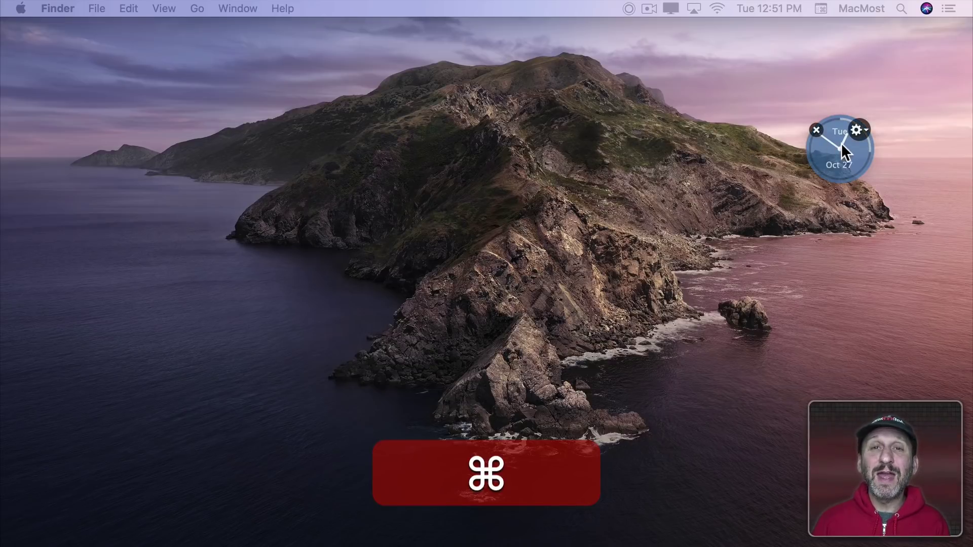
pyautogui.moveTo(841, 146); pyautogui.dragTo(451, 171)
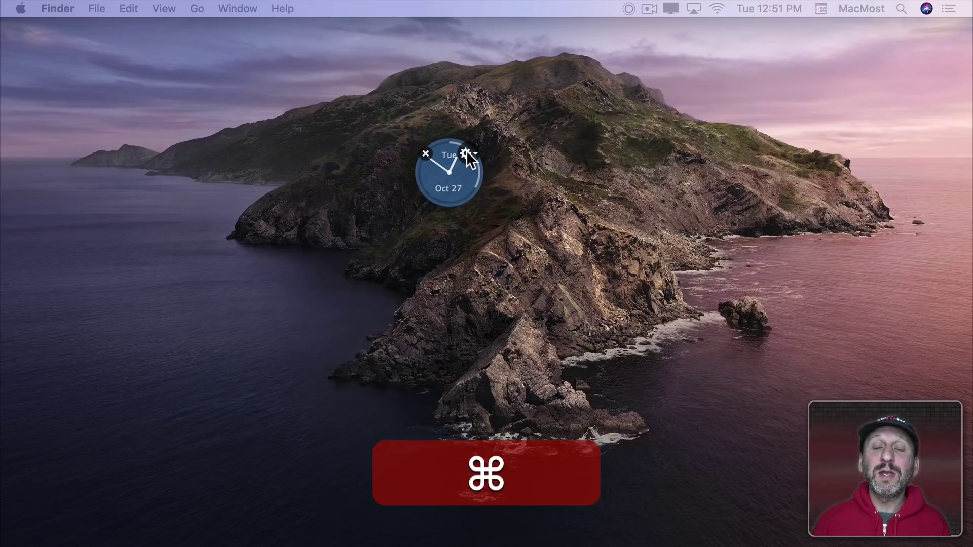
pyautogui.click(466, 151)
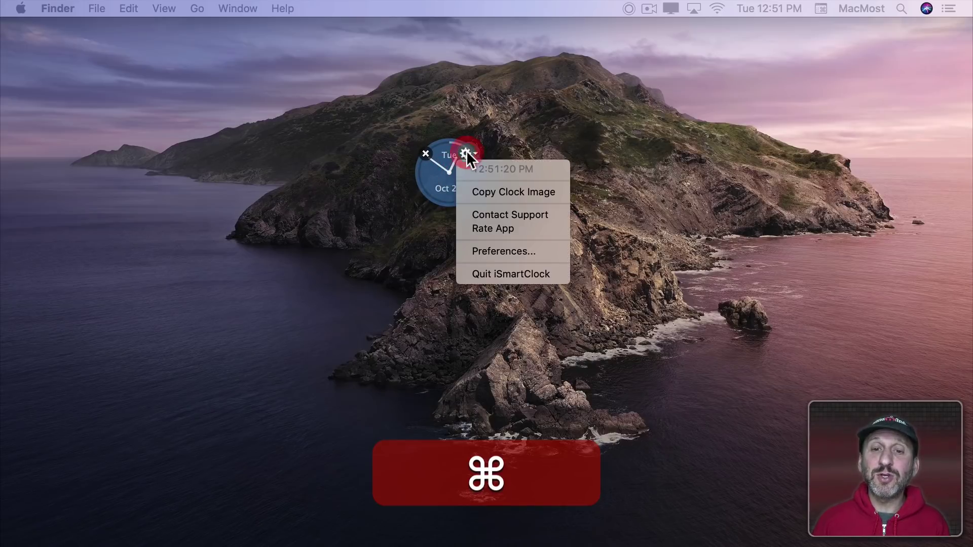
pyautogui.click(490, 250)
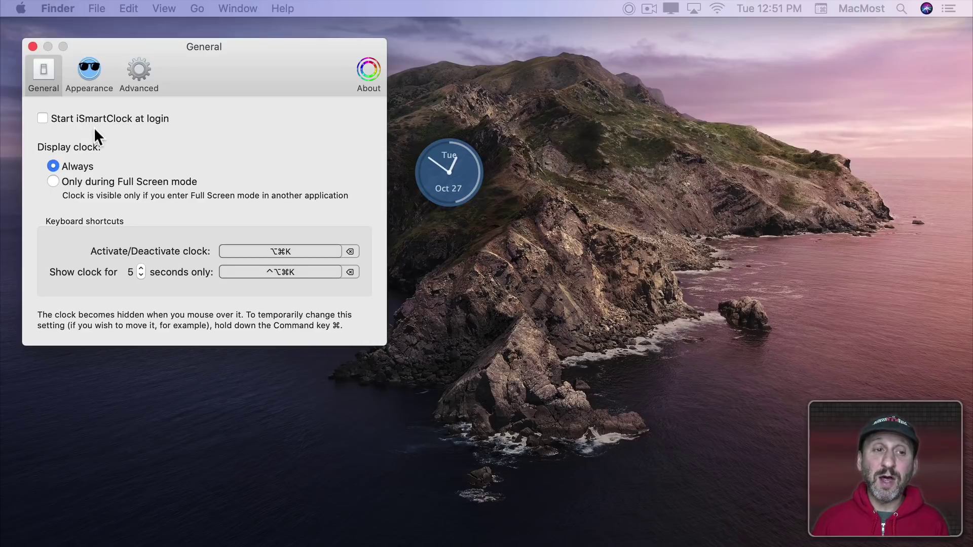
# In the appearance preferences, switch the clock to a digital display and center it on the screen.
pyautogui.click(87, 67)
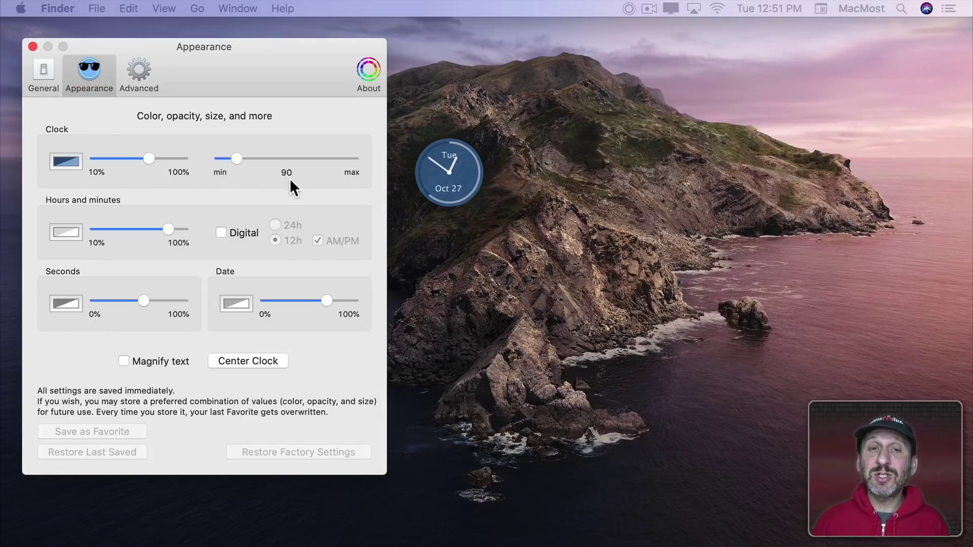
pyautogui.click(221, 233)
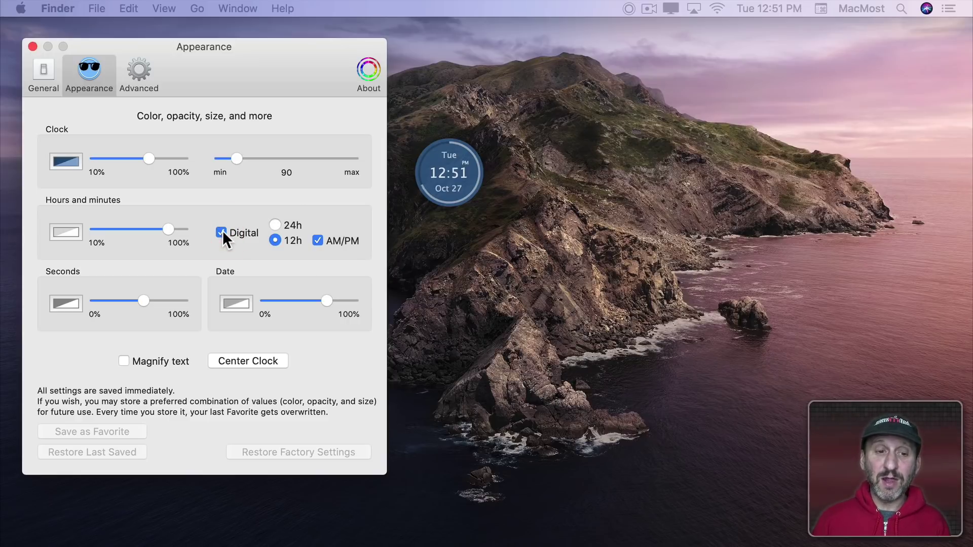
pyautogui.click(245, 353)
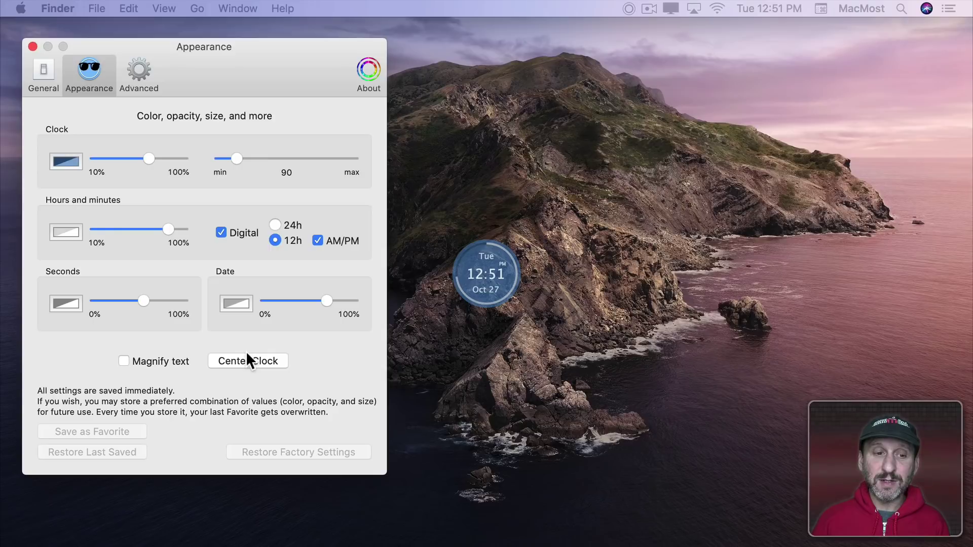
# Enlarge the iSmartClock clock to its maximum size of 300, center it on the screen again and slightly lower its opacity.
pyautogui.moveTo(237, 158); pyautogui.dragTo(358, 165)
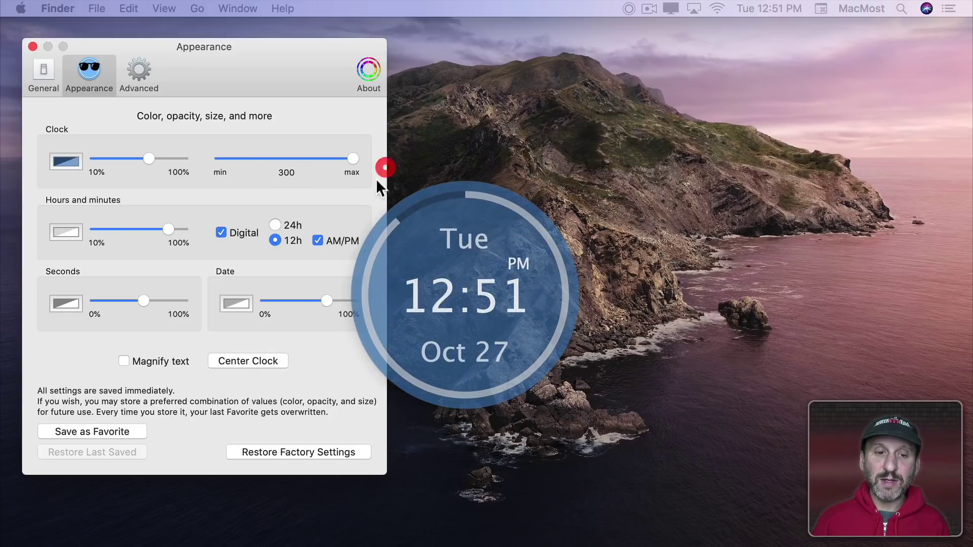
pyautogui.click(240, 364)
pyautogui.moveTo(148, 159)
pyautogui.mouseDown()
pyautogui.moveTo(81, 155)
pyautogui.moveTo(138, 159)
pyautogui.mouseUp()
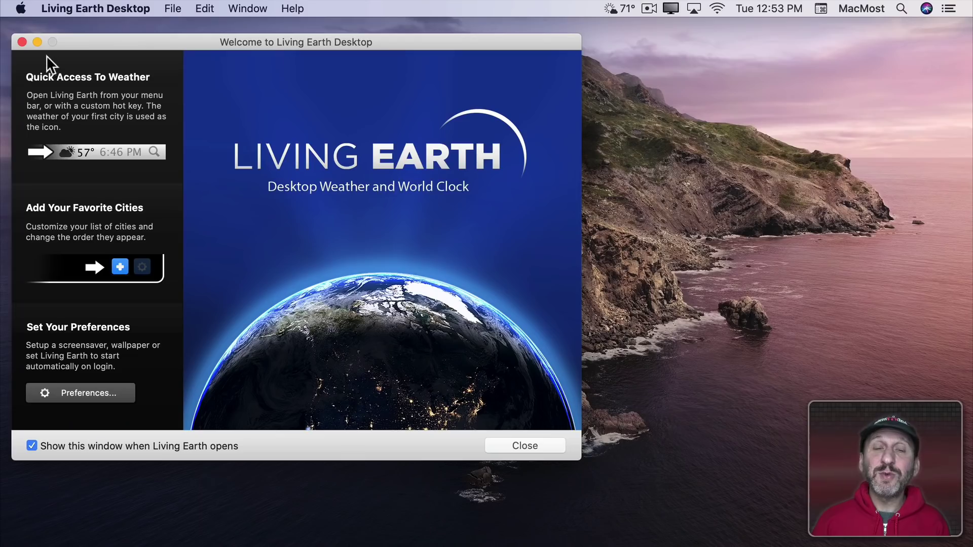
# Switch to Living Earth Desktop, close its welcome window and open the preferences from its world clock panel.
pyautogui.click(19, 42)
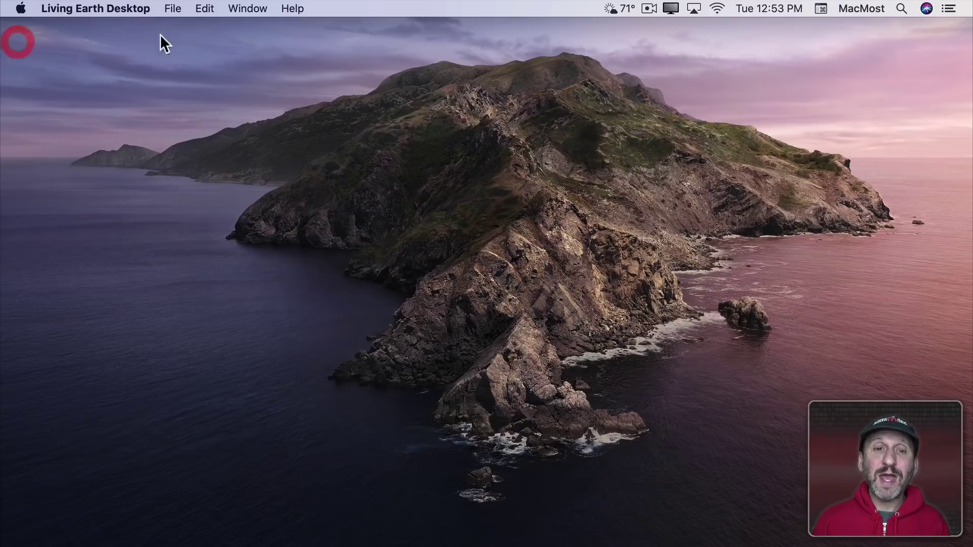
pyautogui.click(615, 12)
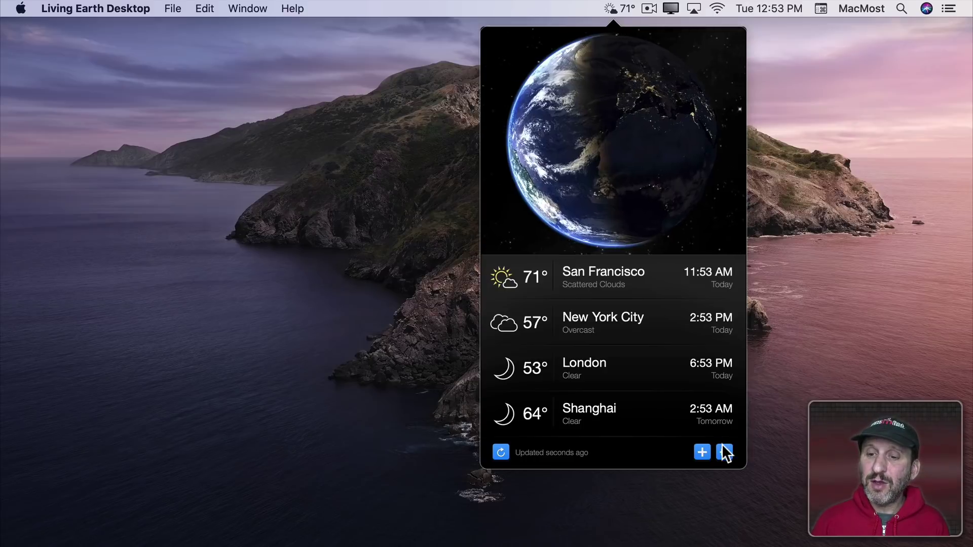
pyautogui.click(724, 453)
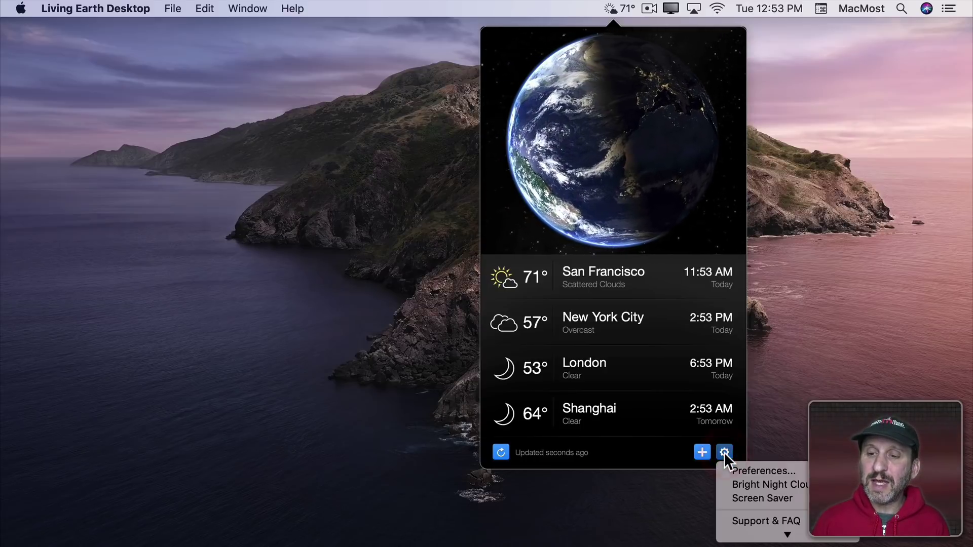
pyautogui.click(728, 467)
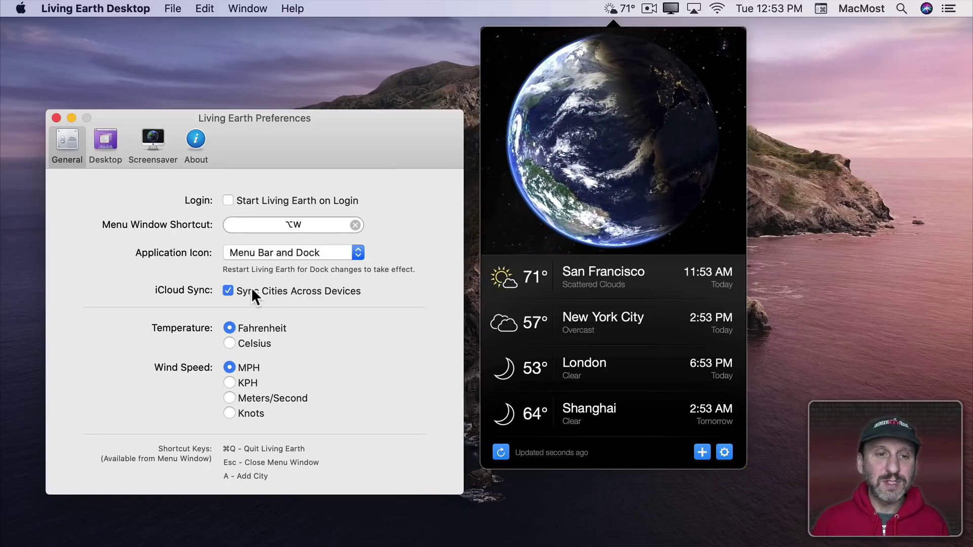
# Enable Living Earth on the desktop and turn on the time and weather display, closing the world clock panel.
pyautogui.click(111, 149)
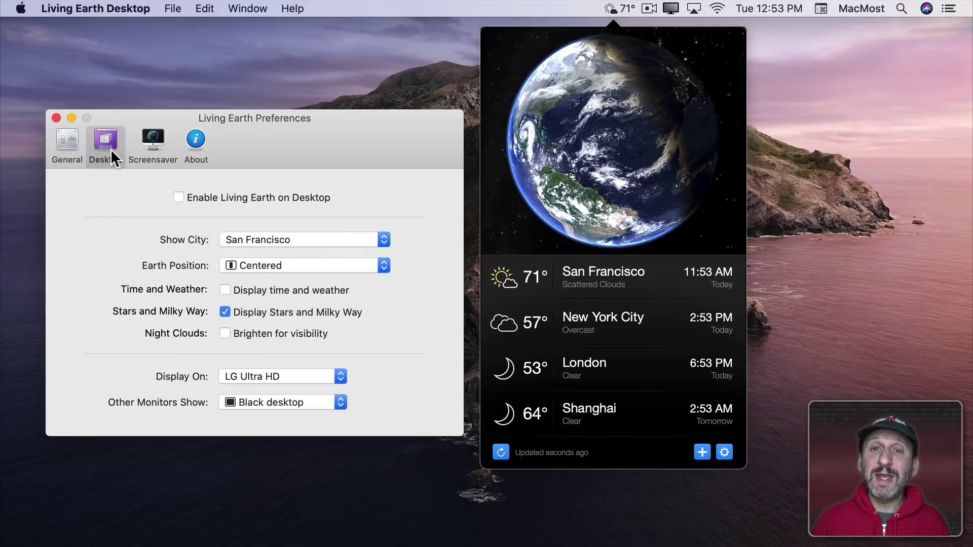
pyautogui.click(610, 9)
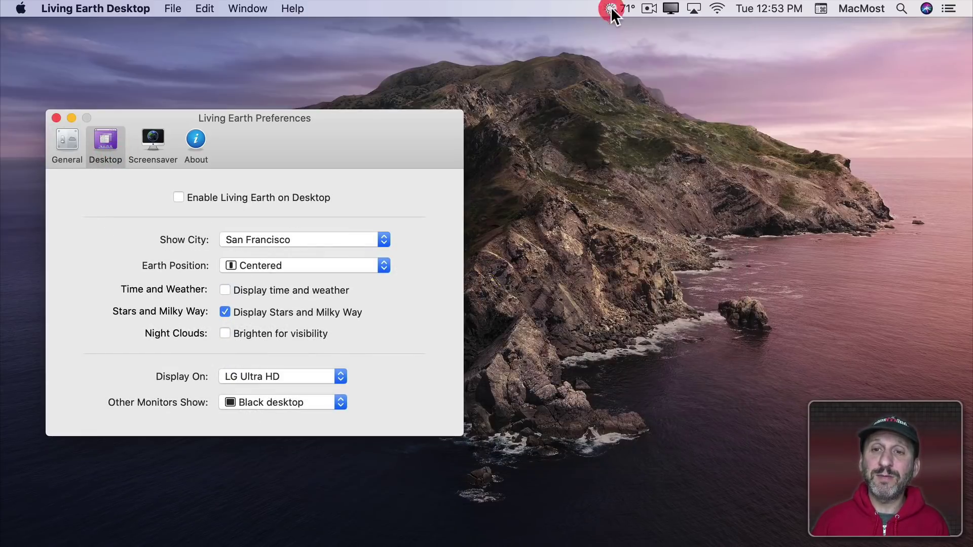
pyautogui.click(247, 199)
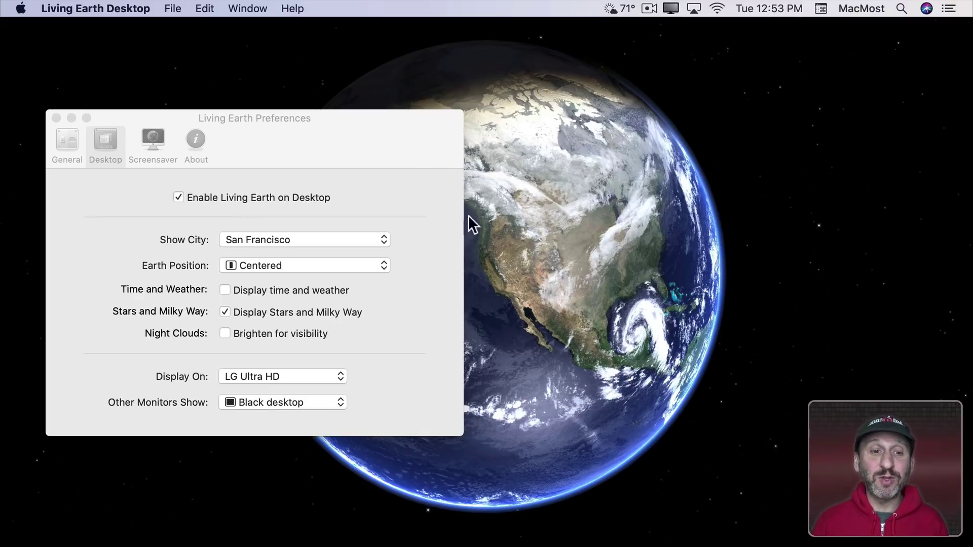
pyautogui.click(241, 290)
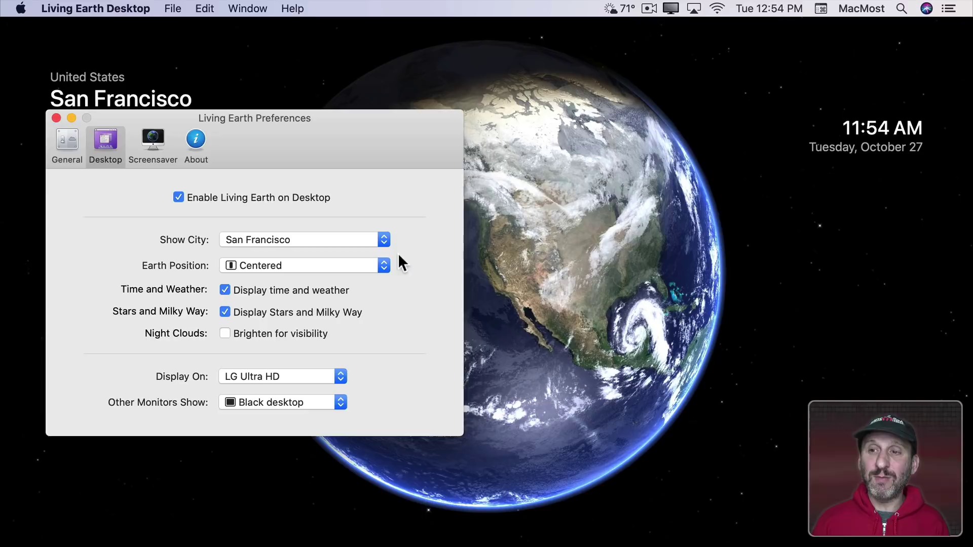
# Move the preferences window below the desktop weather display and examine the Show City choices and screensaver settings.
pyautogui.moveTo(233, 136); pyautogui.dragTo(238, 182)
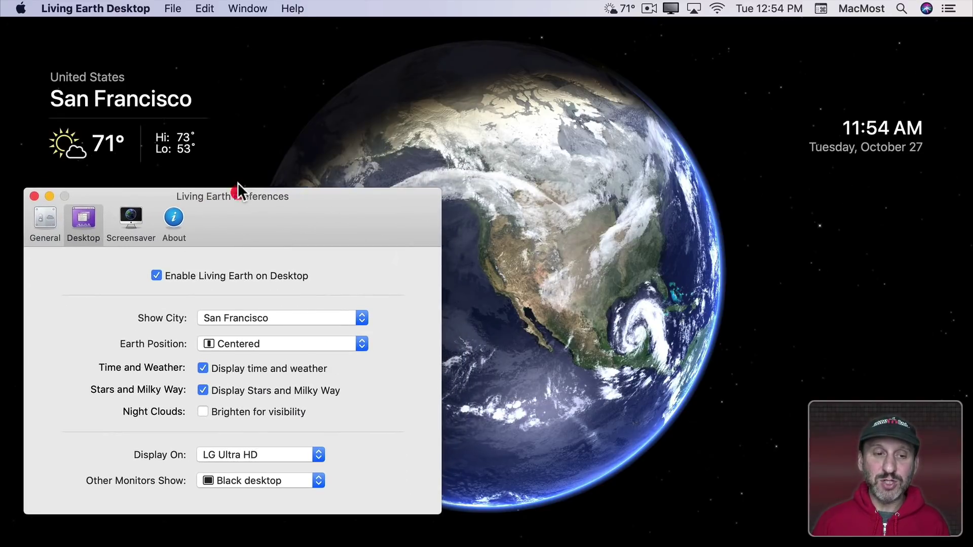
pyautogui.click(229, 321)
pyautogui.click(150, 218)
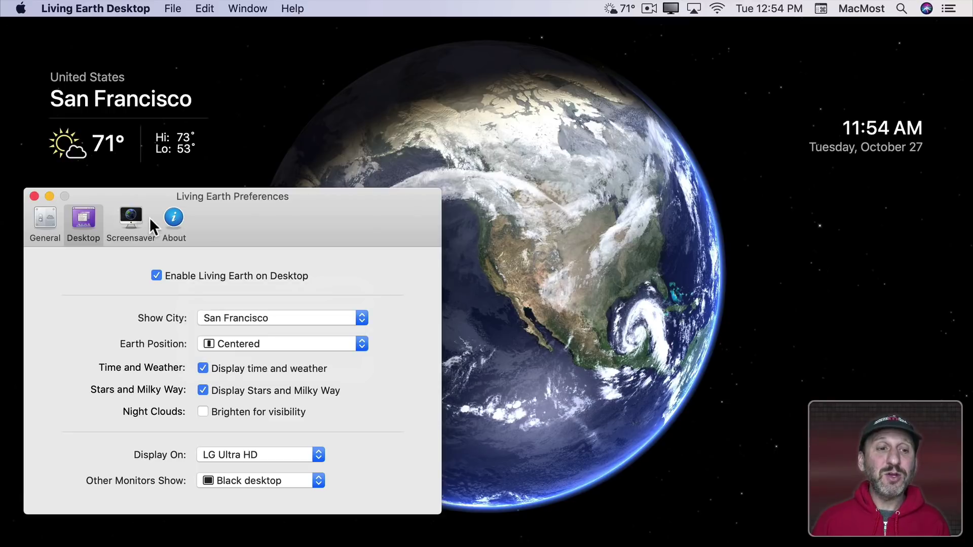
pyautogui.click(133, 219)
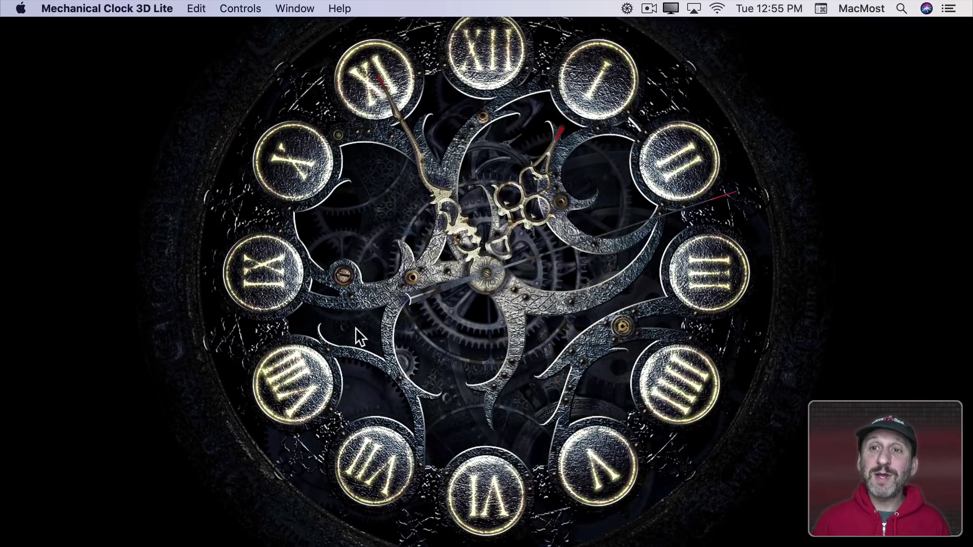
# Switch to Mechanical Clock 3D Lite, examine the general and sound settings in its preferences, and close the preferences window.
pyautogui.click(627, 9)
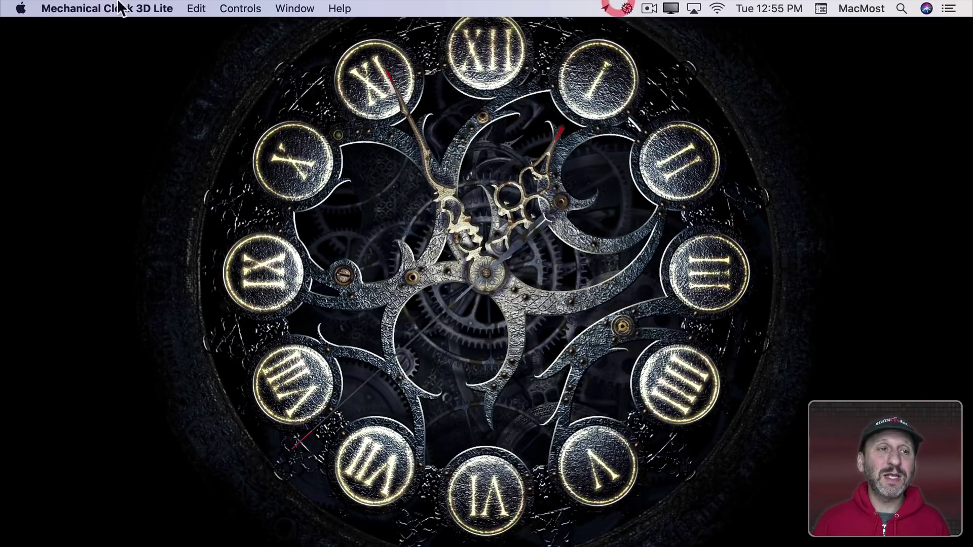
pyautogui.click(84, 8)
pyautogui.click(83, 47)
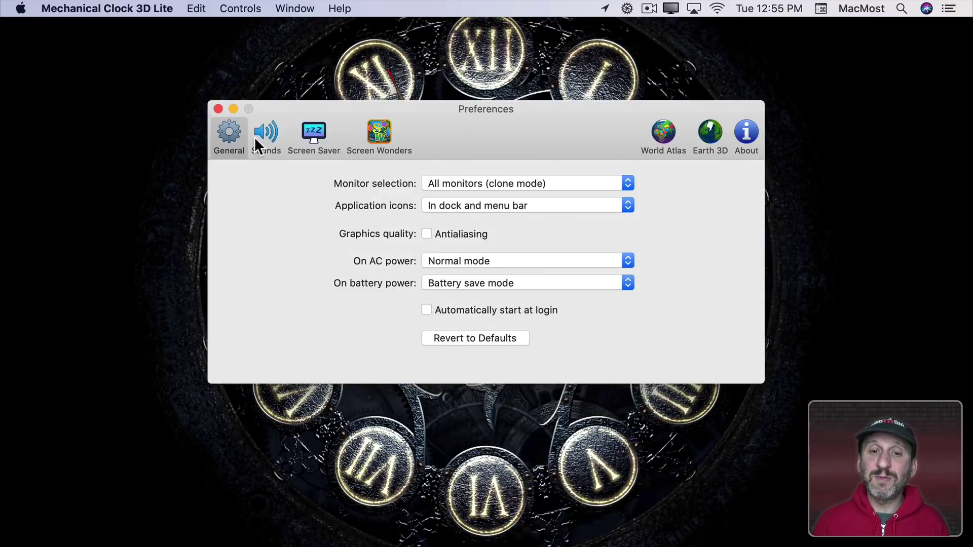
pyautogui.click(426, 234)
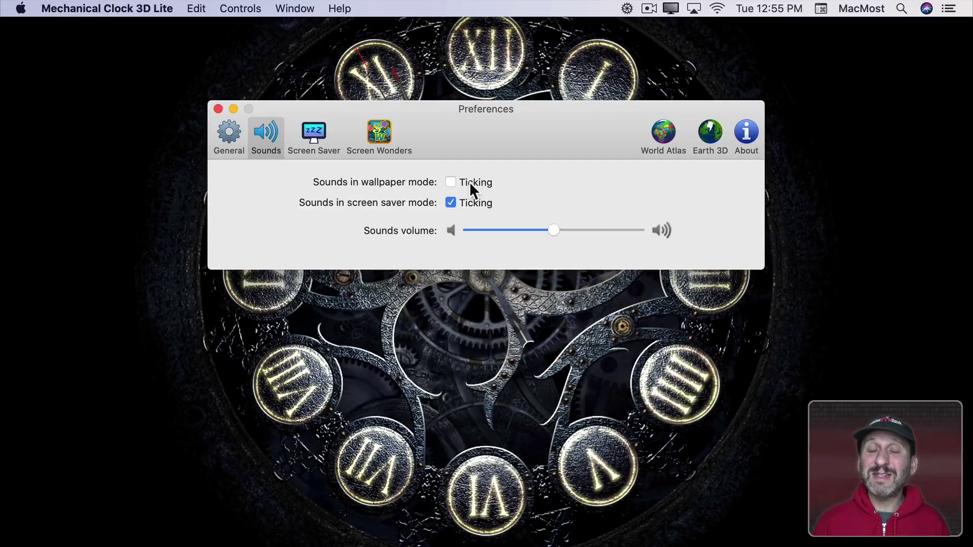
pyautogui.click(468, 184)
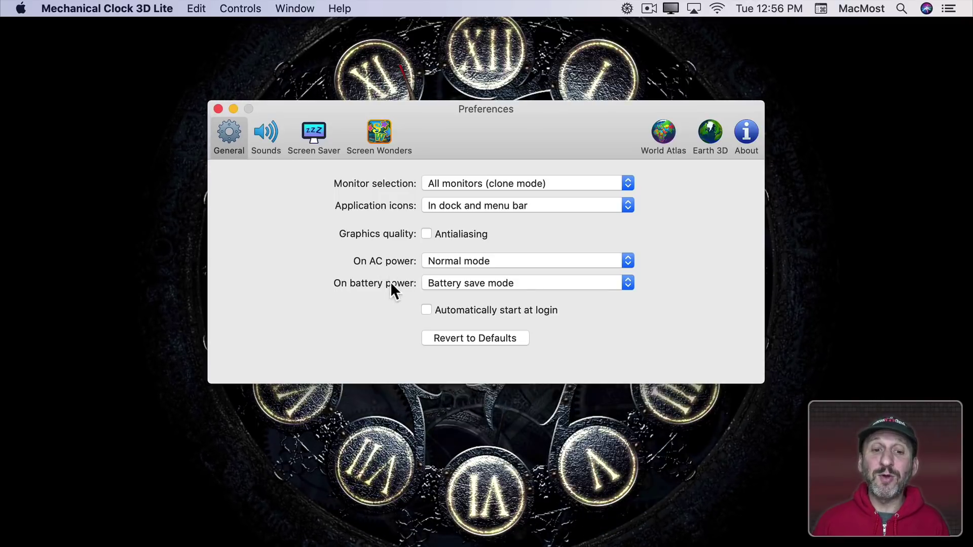
pyautogui.click(218, 108)
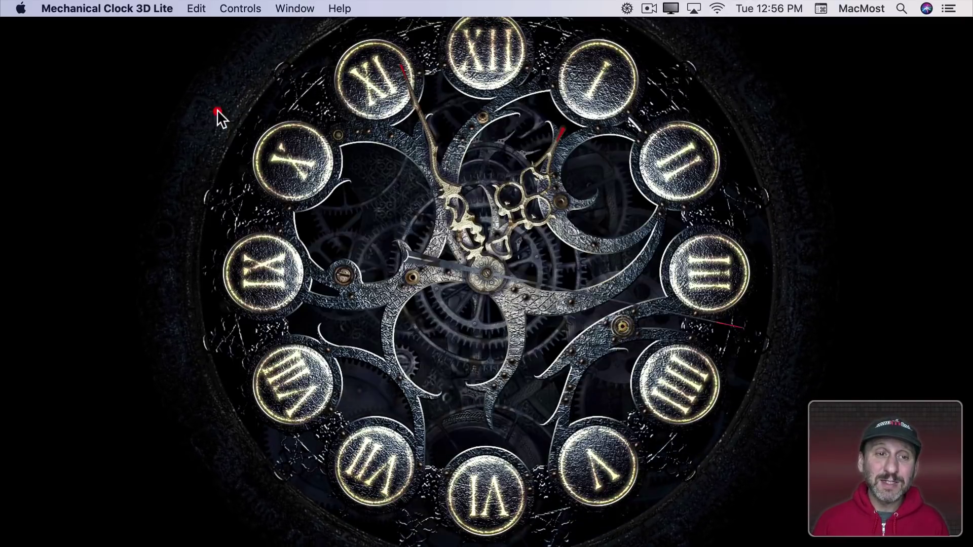